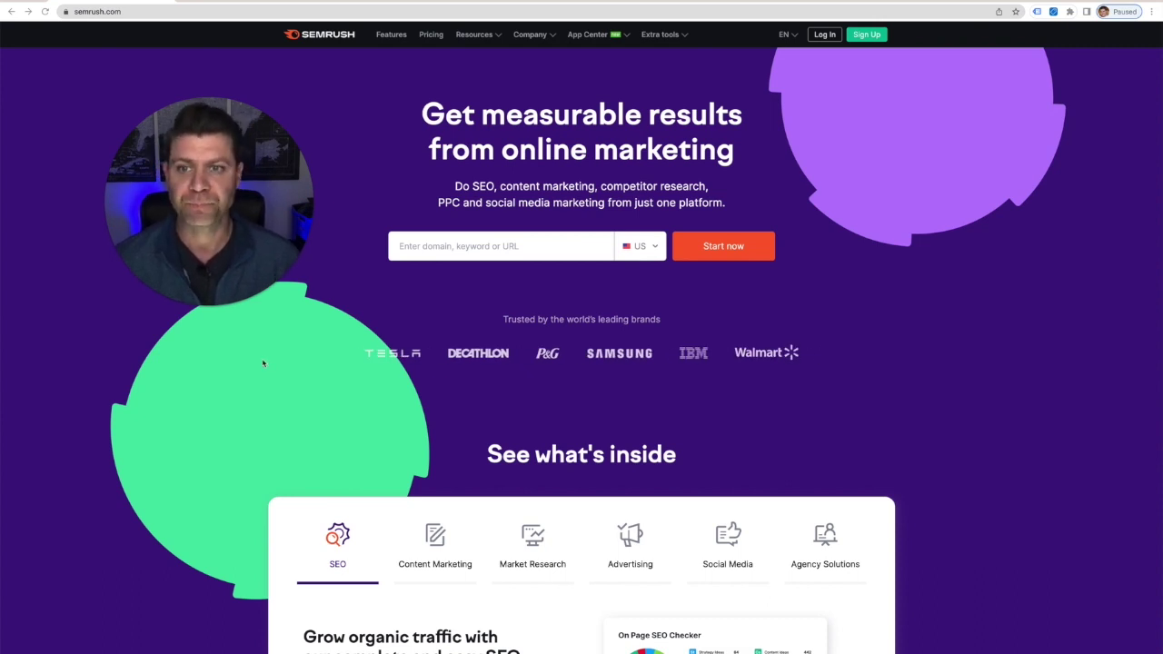
# Search for "Accountant near me" in the Keyword Magic Tool using the United States database
pyautogui.scroll(1, 431, 136)
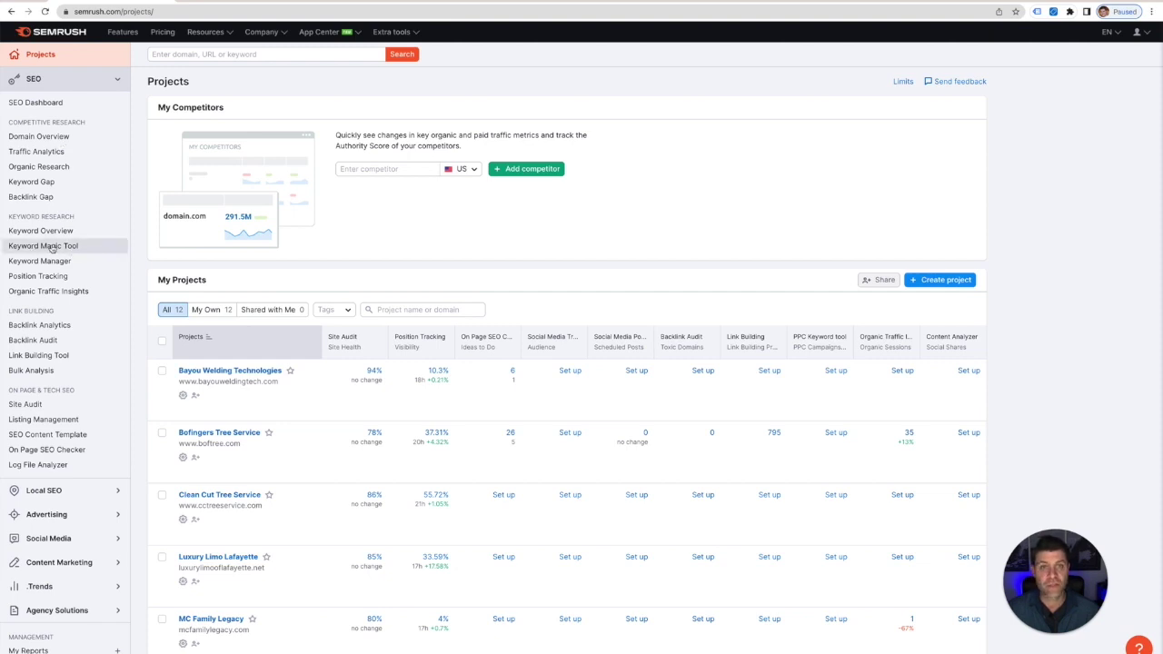
pyautogui.click(52, 247)
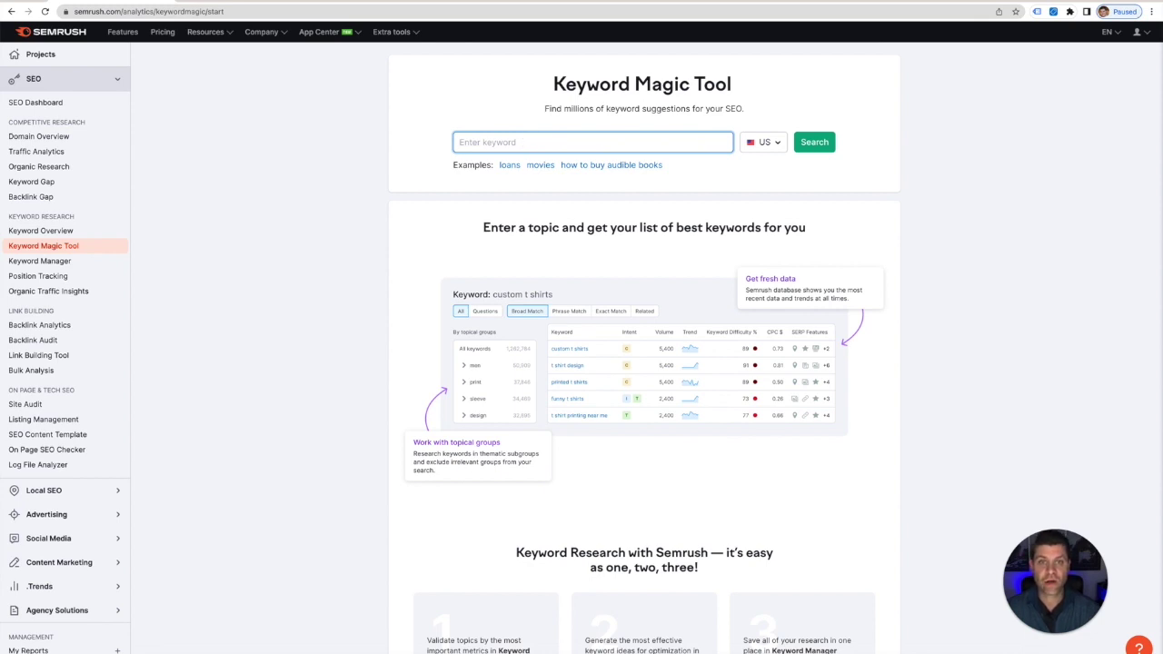
pyautogui.write('Accoun')
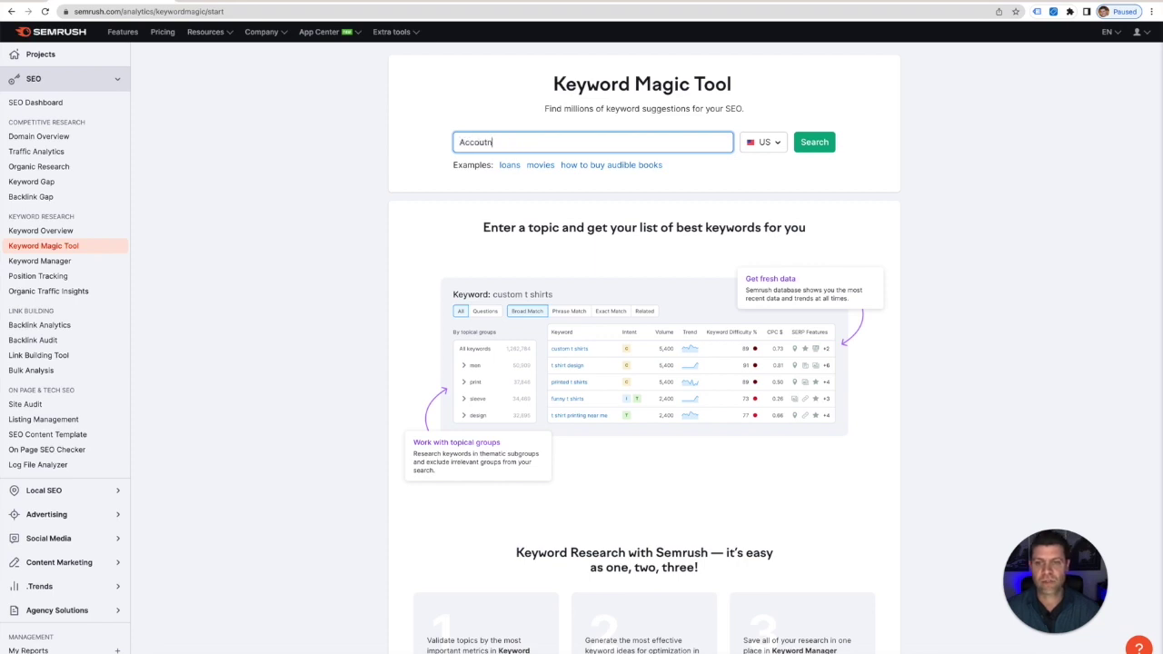
pyautogui.write('tant near me')
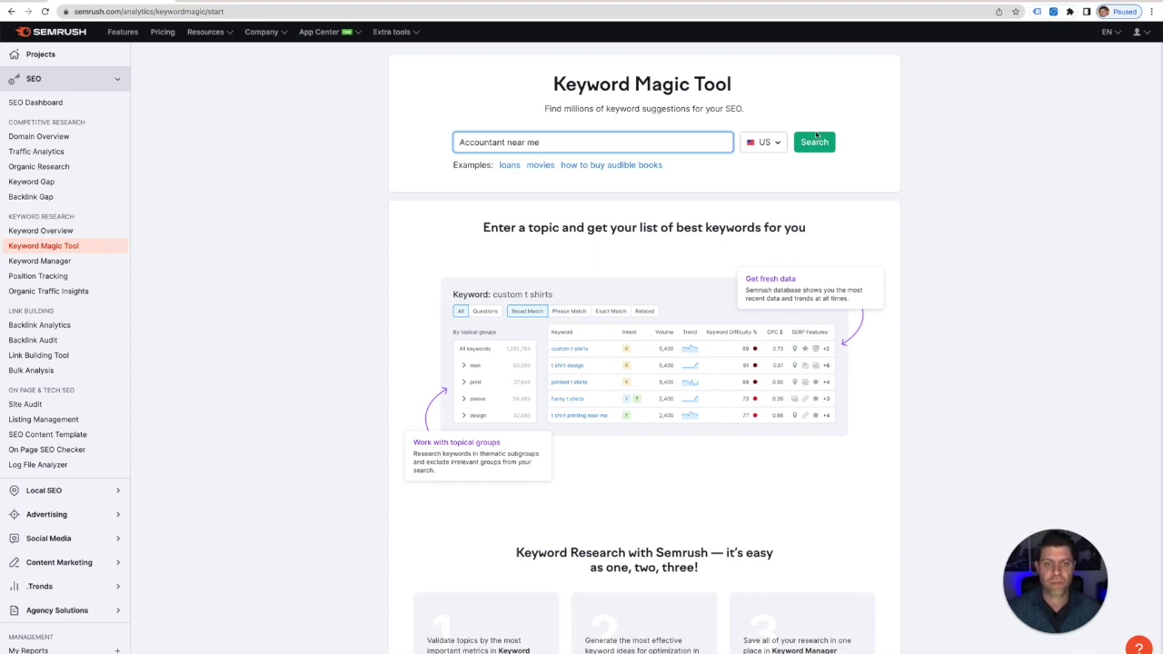
pyautogui.click(766, 143)
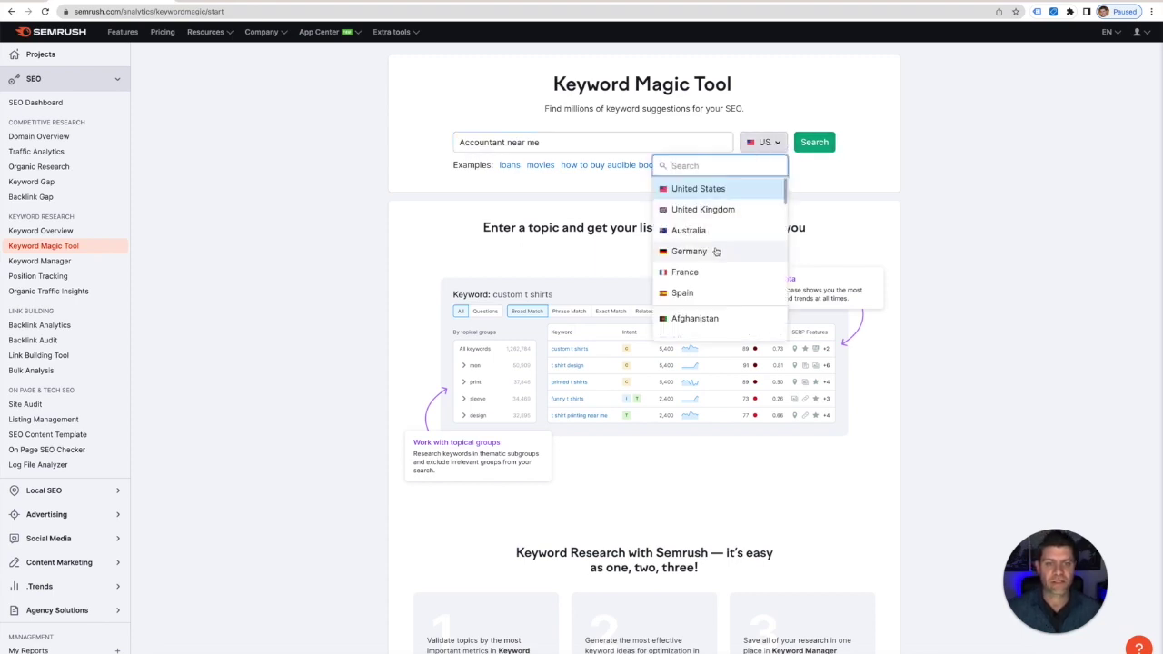
pyautogui.click(716, 191)
pyautogui.click(816, 143)
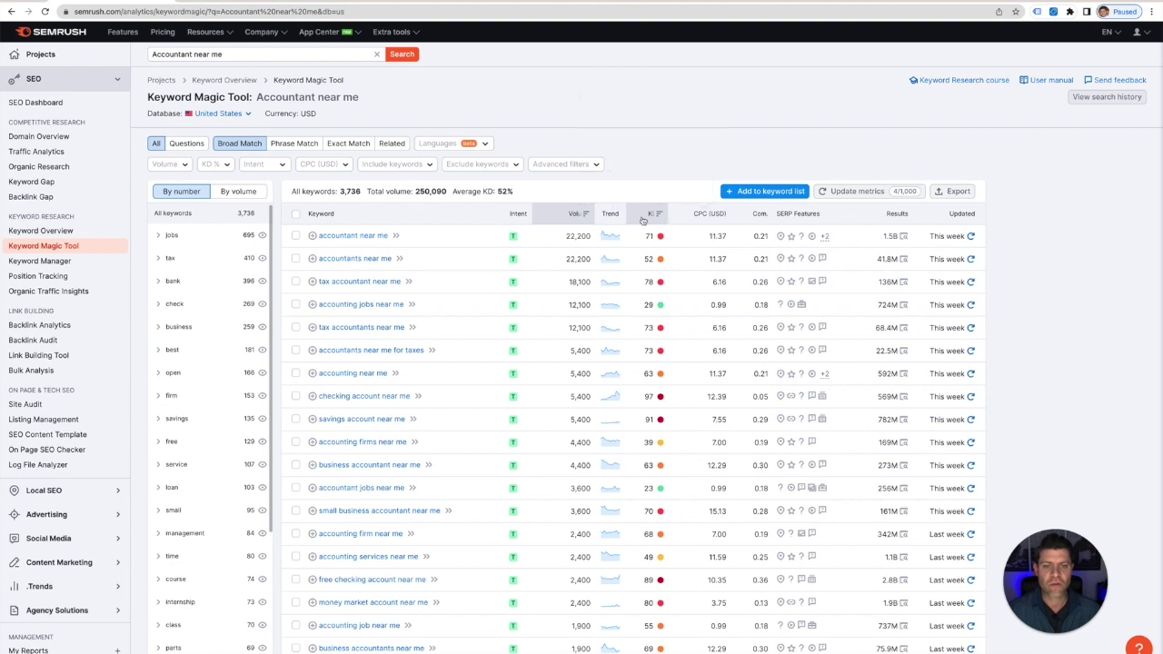
# Check the keyword difficulty and search intent of the "accountant near me" keyword and skim the other results
pyautogui.moveTo(651, 215)
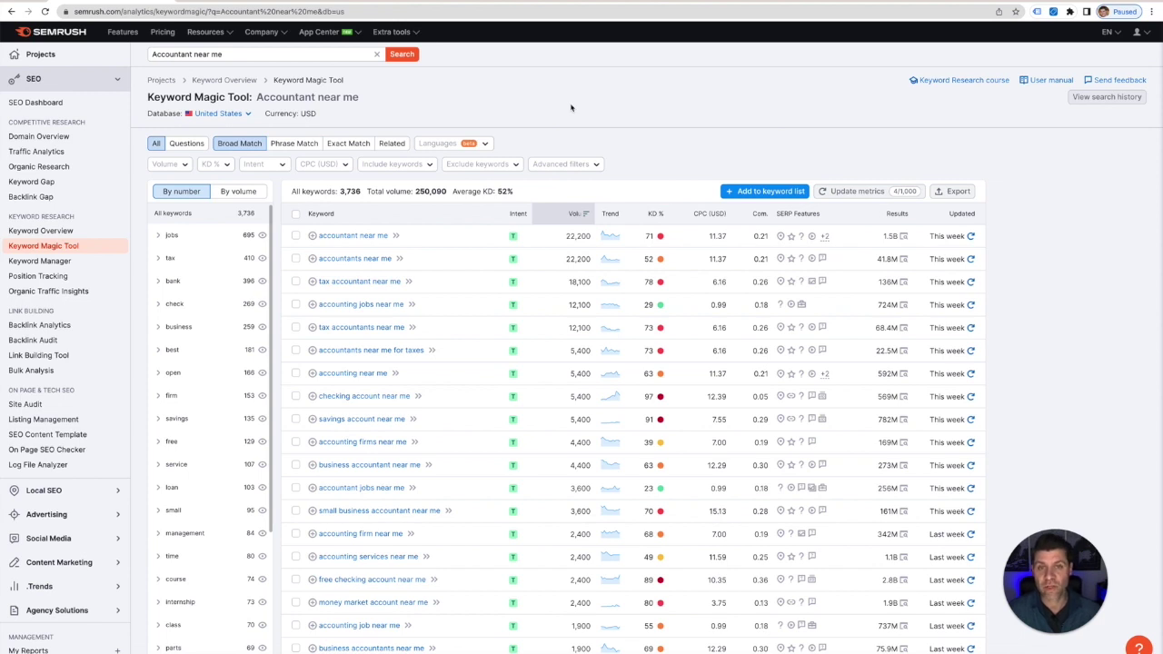
pyautogui.moveTo(519, 215)
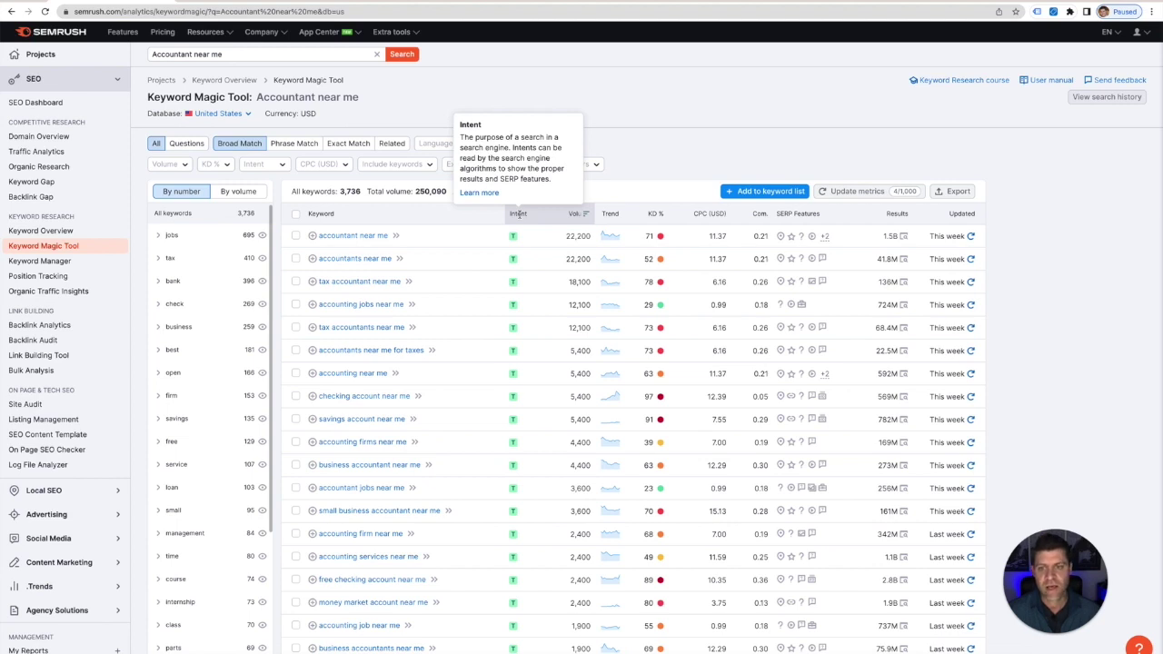
pyautogui.moveTo(513, 236)
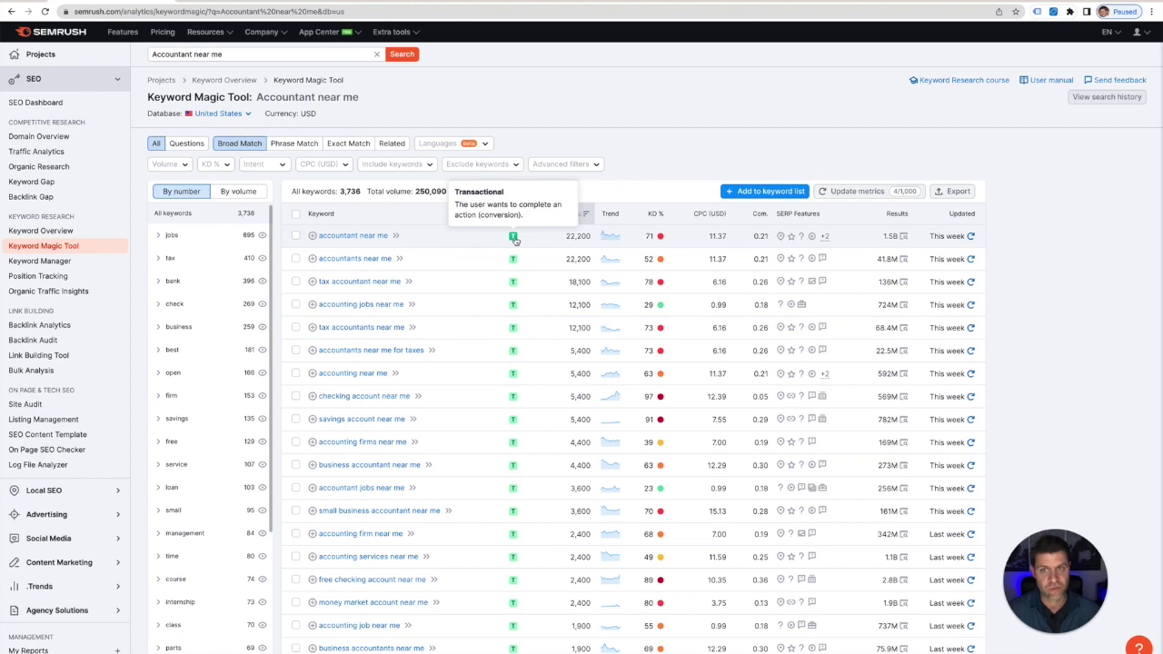
pyautogui.scroll(-1, 516, 240)
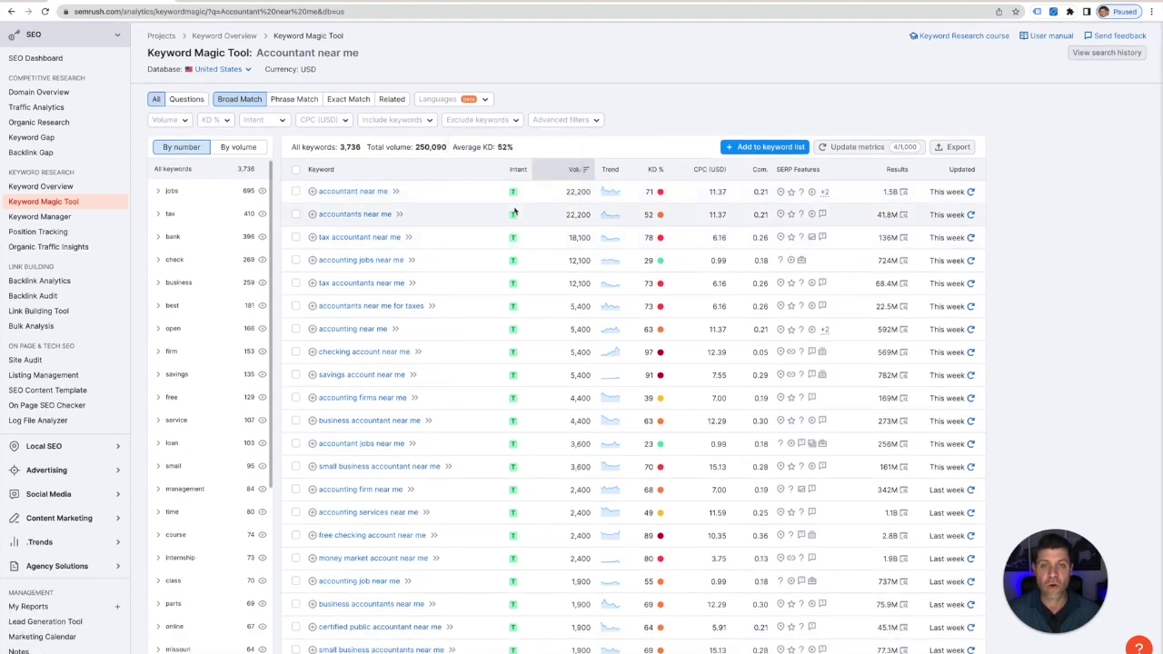
pyautogui.scroll(1, 514, 211)
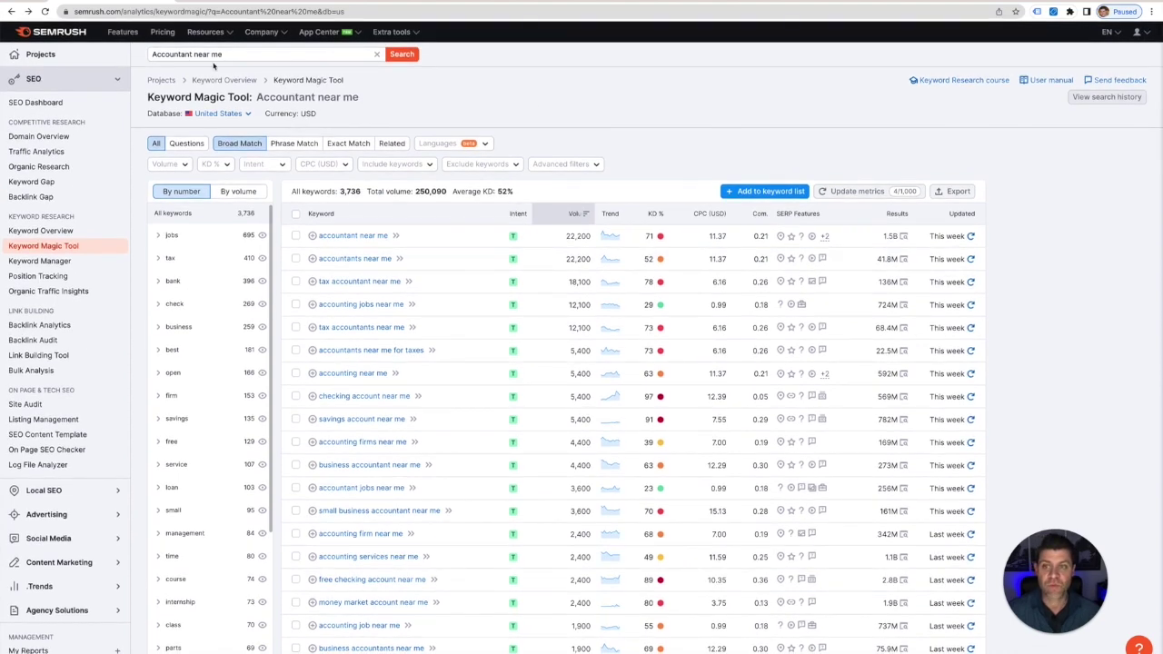
# Replace the search term with "Accounting services" and run the keyword search
pyautogui.moveTo(193, 56); pyautogui.dragTo(257, 56)
pyautogui.press('BackSpace')
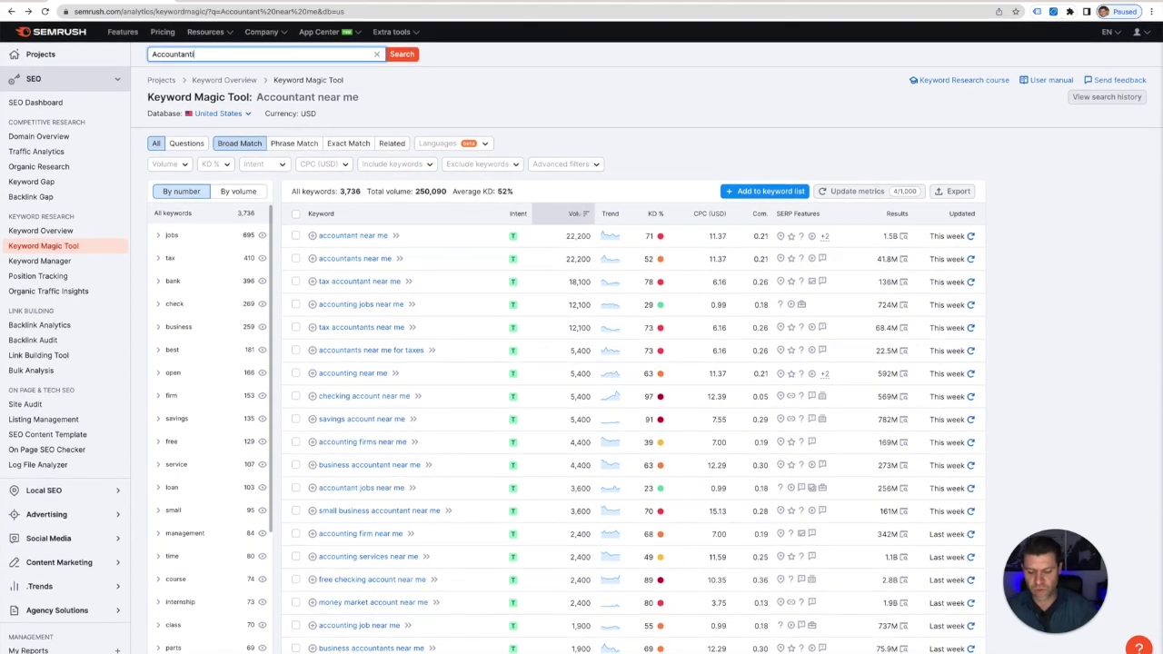
pyautogui.write('ing')
pyautogui.press('BackSpace')
pyautogui.press('BackSpace')
pyautogui.press('BackSpace')
pyautogui.press('BackSpace')
pyautogui.press('BackSpace')
pyautogui.press('BackSpace')
pyautogui.press('BackSpace')
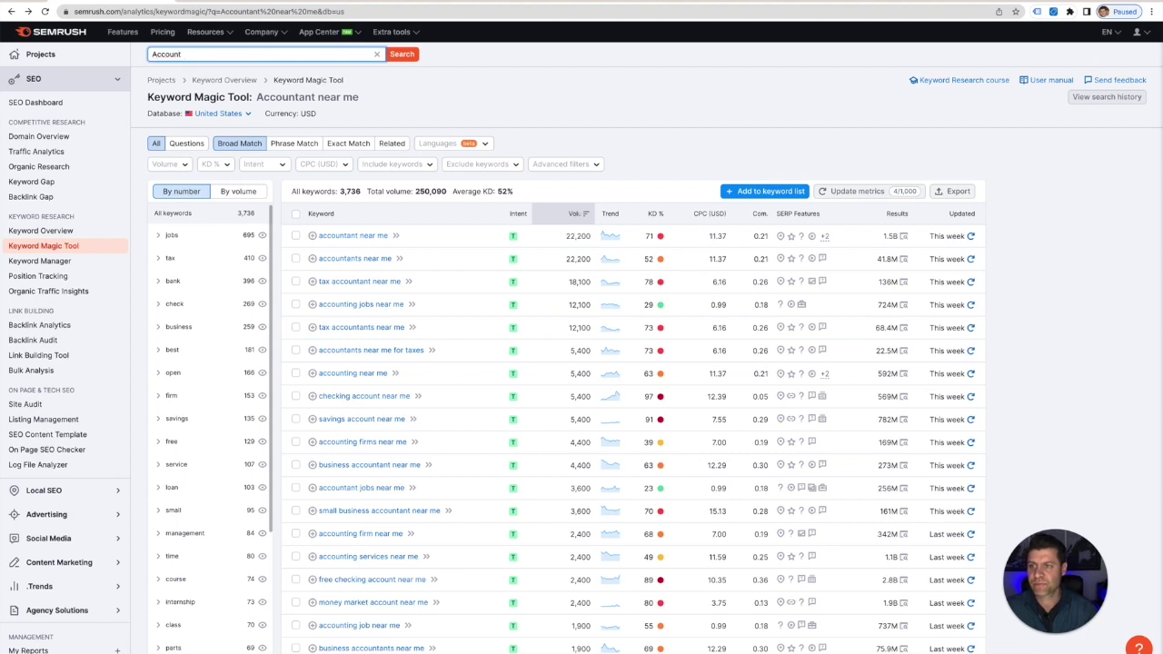
pyautogui.write('ing services')
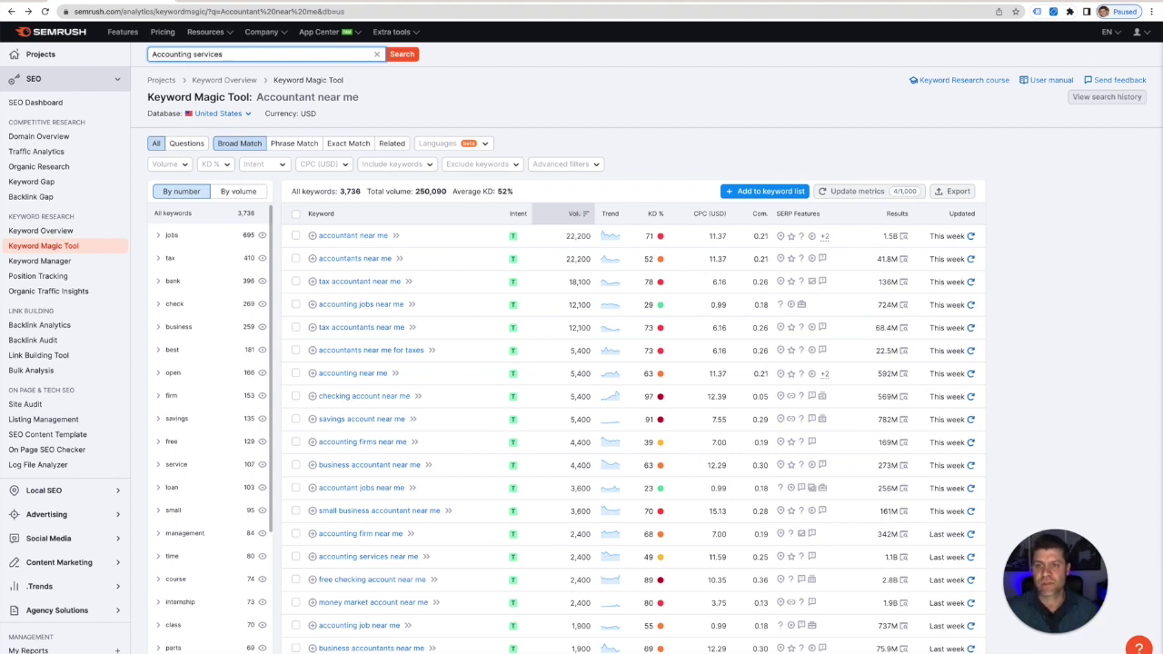
pyautogui.click(402, 54)
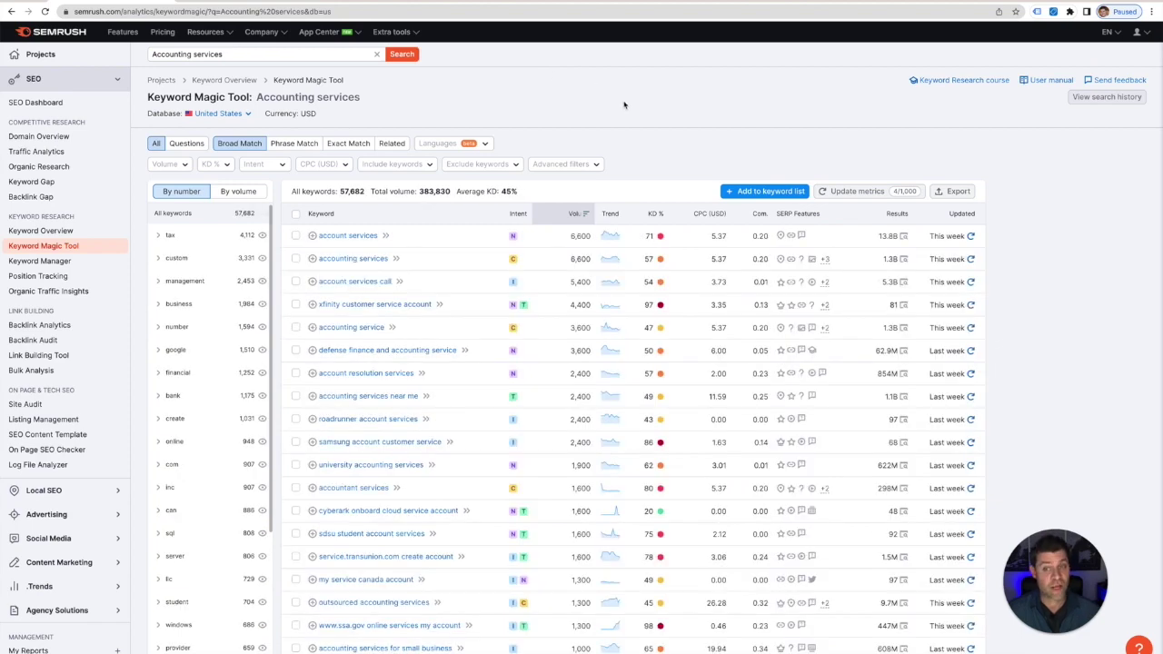
# Compare the search intent of the keywords "accounting services" and "accounting services near me"
pyautogui.moveTo(572, 216)
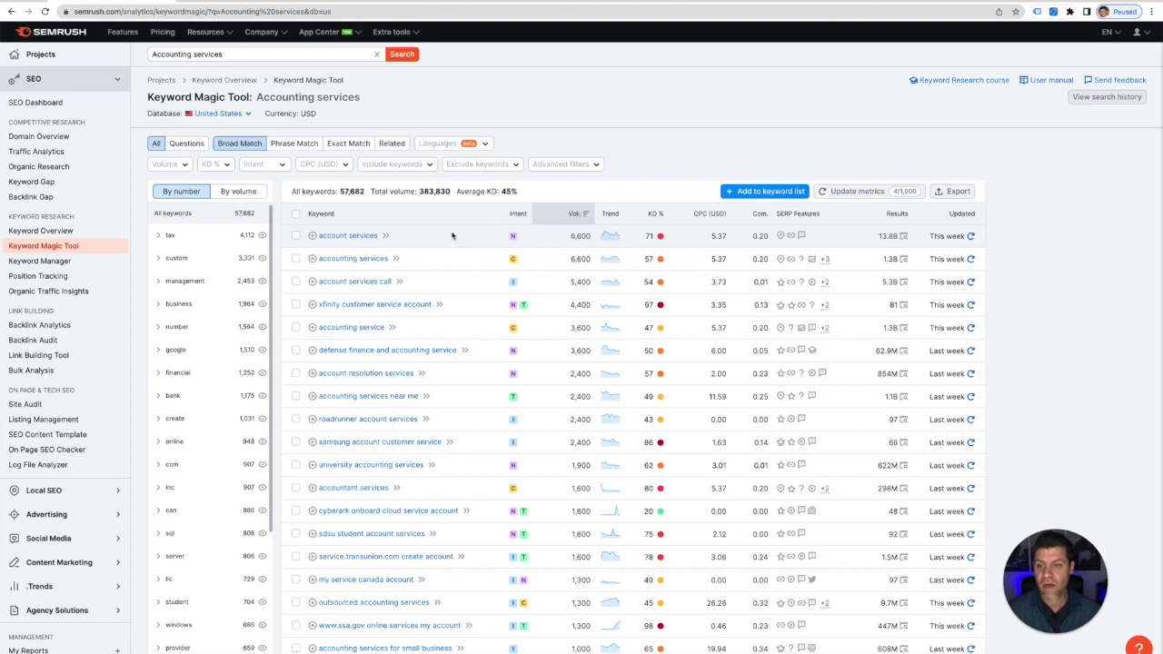
pyautogui.click(295, 258)
pyautogui.moveTo(513, 261)
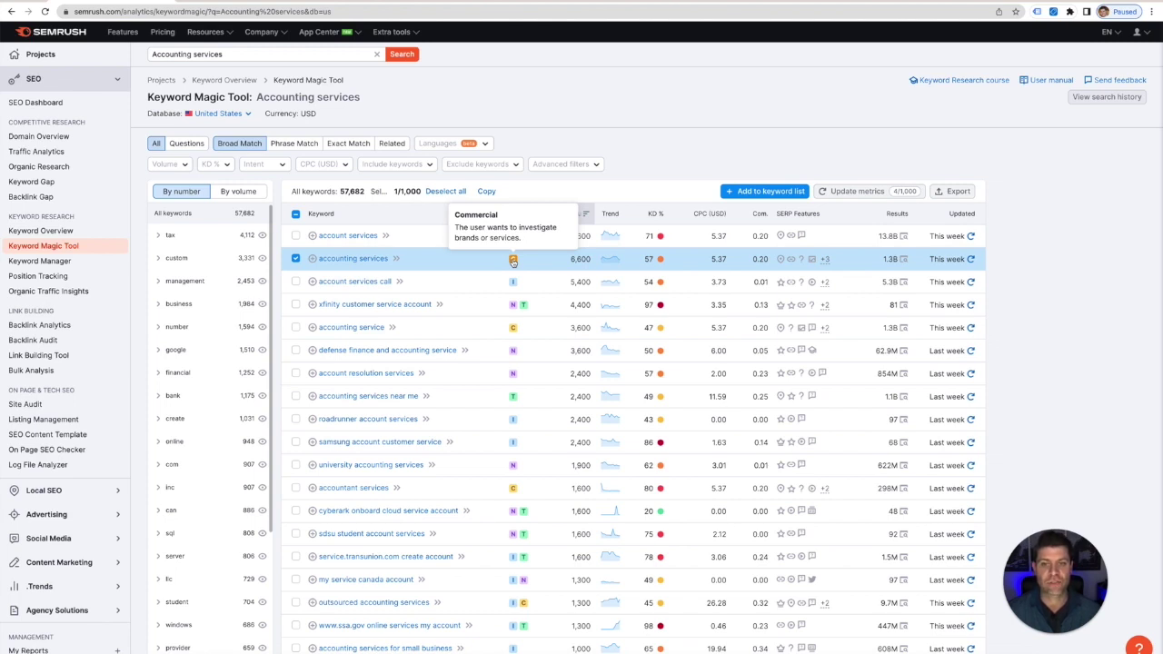
pyautogui.click(467, 262)
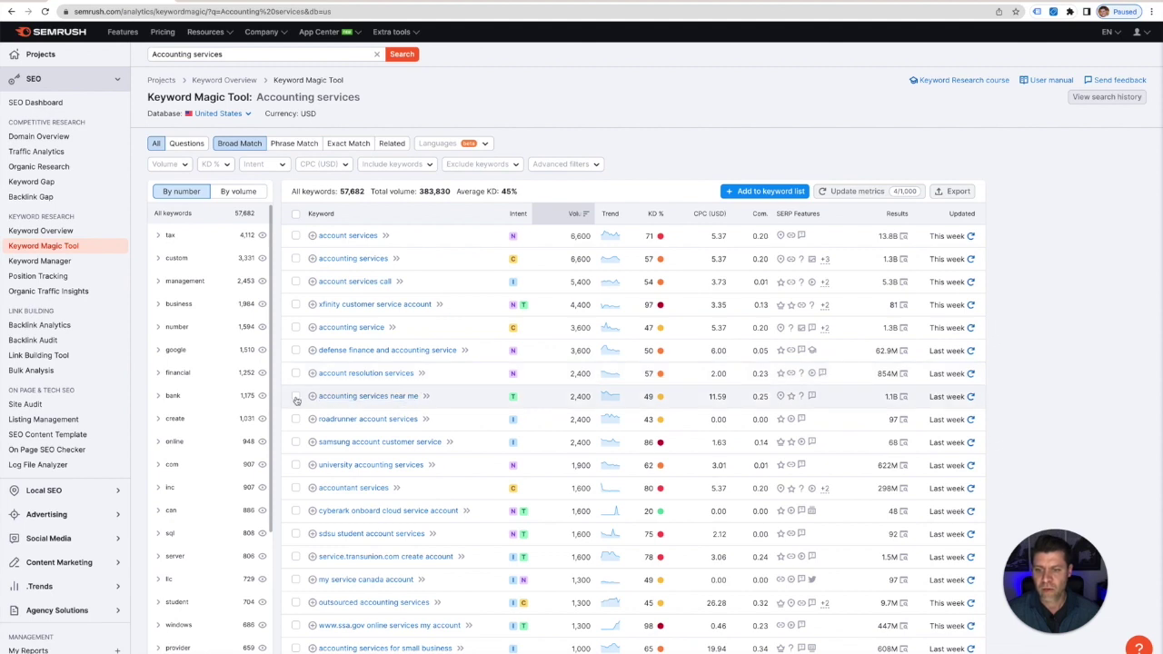
pyautogui.click(393, 401)
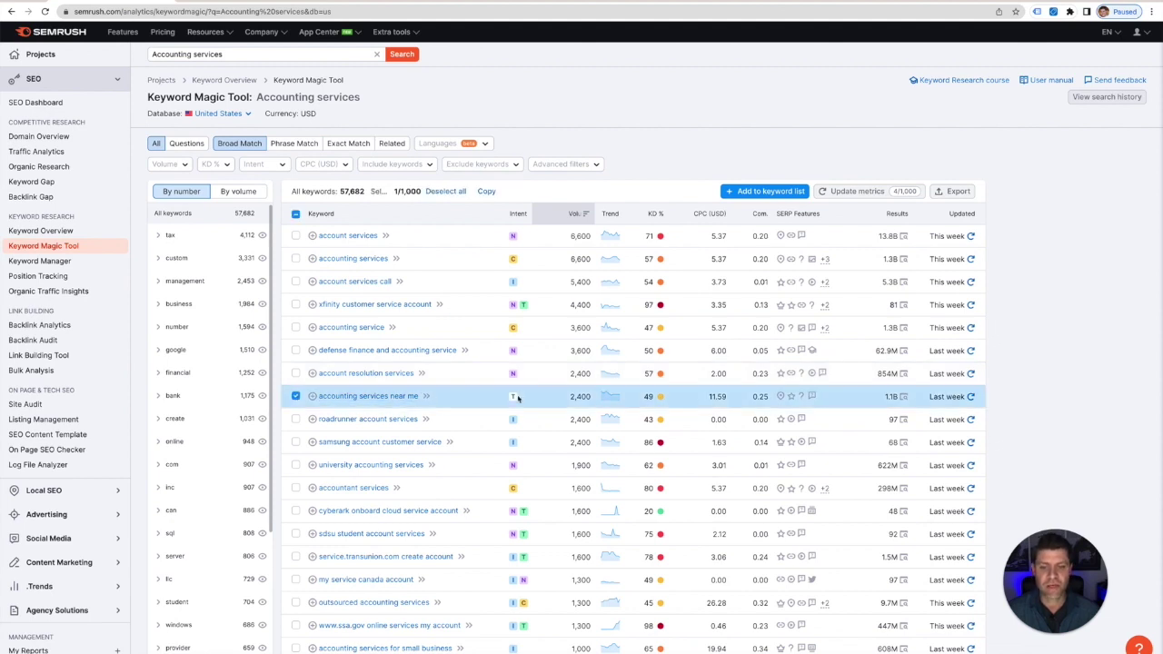
pyautogui.moveTo(513, 398)
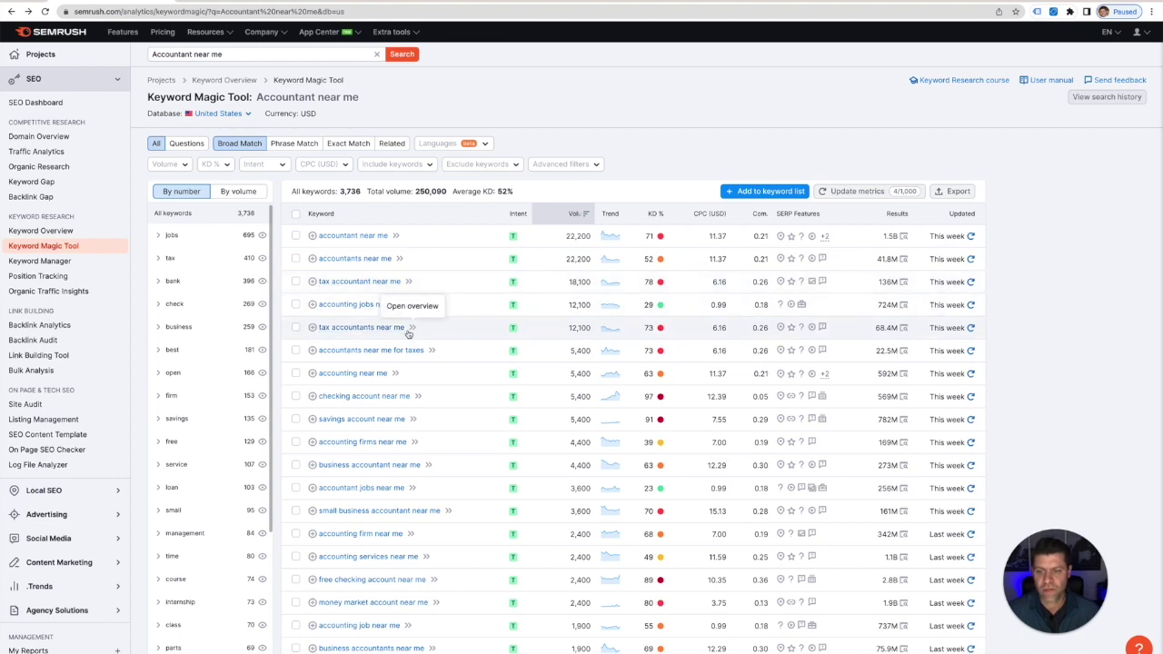
# Look through the broad match keywords and their intent for "Accountant near me"
pyautogui.scroll(-2, 372, 343)
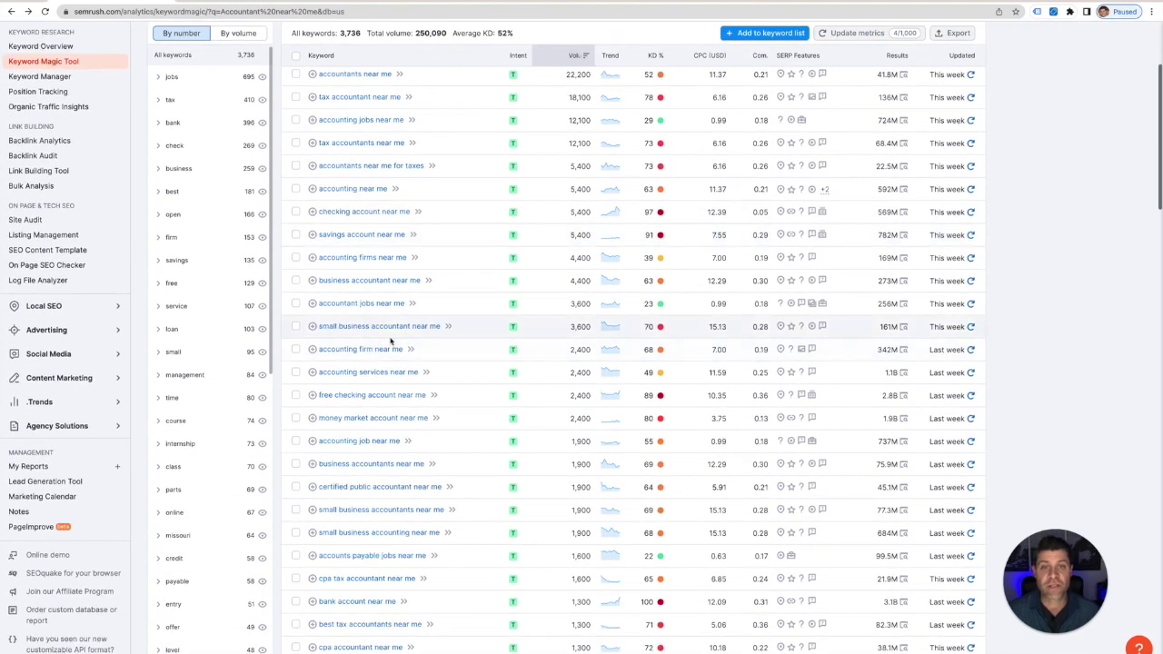
pyautogui.scroll(1, 370, 238)
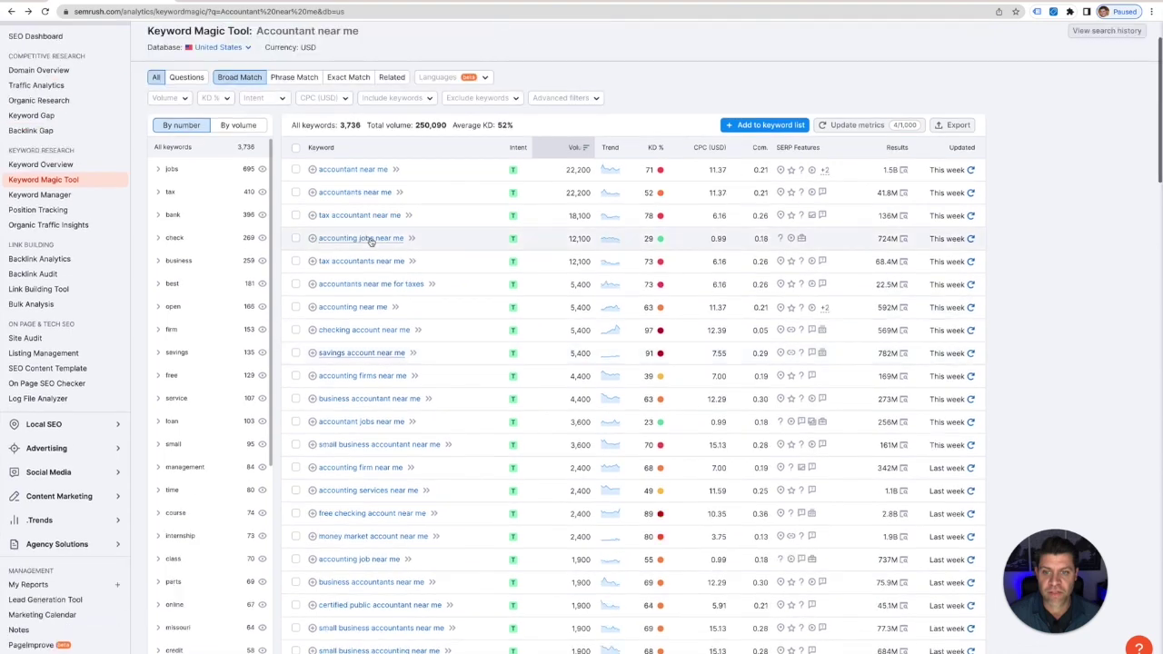
pyautogui.scroll(1, 390, 145)
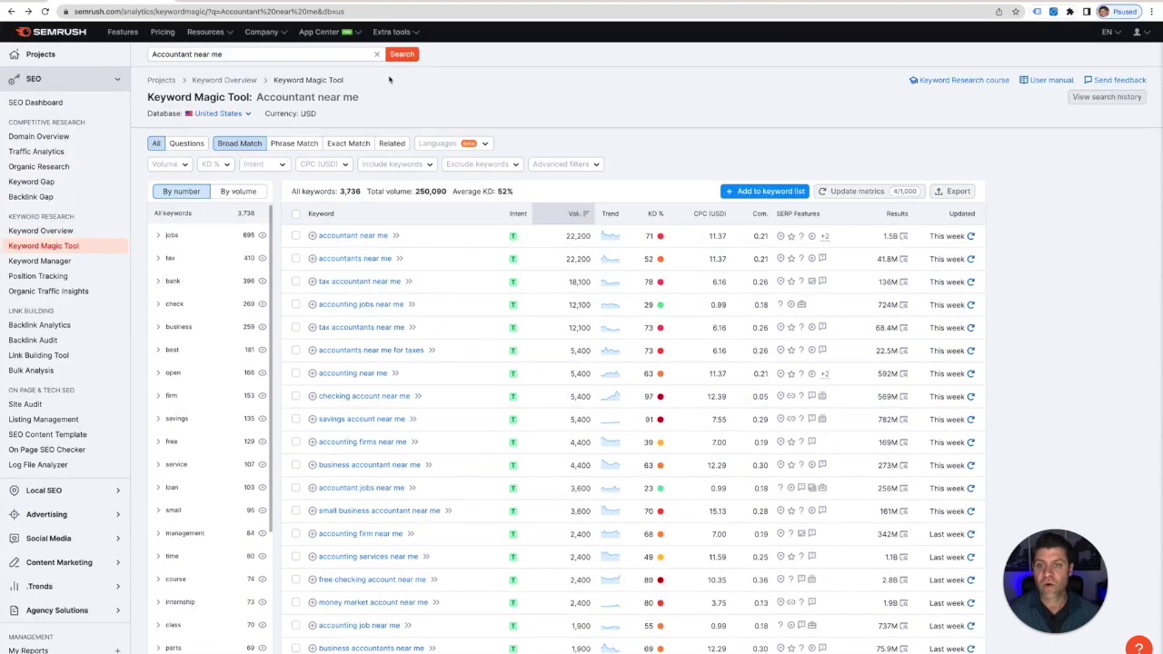
pyautogui.scroll(-4, 506, 234)
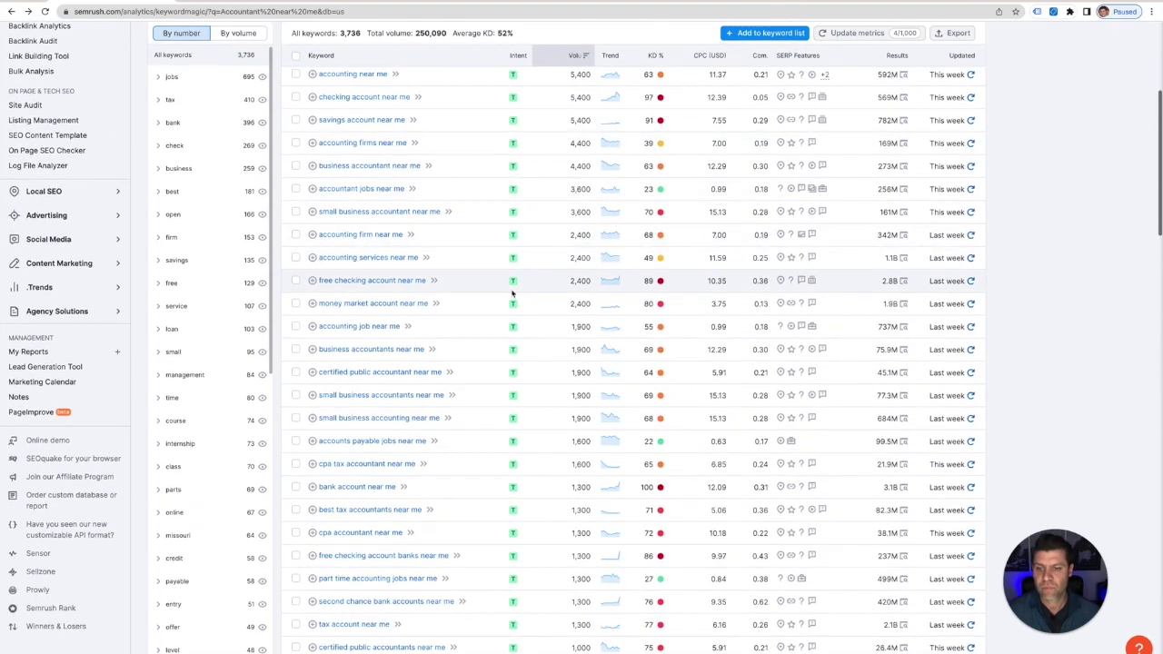
pyautogui.scroll(4, 512, 294)
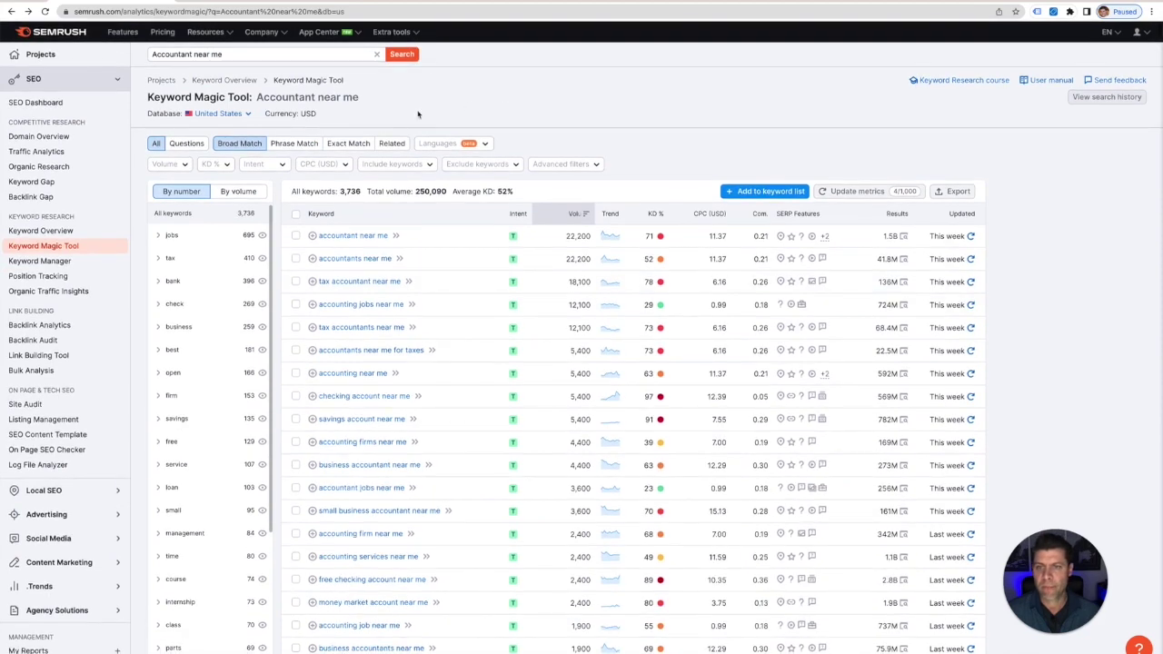
# Look through the related keywords for "Accountant near me" and return to the broad match list
pyautogui.click(393, 146)
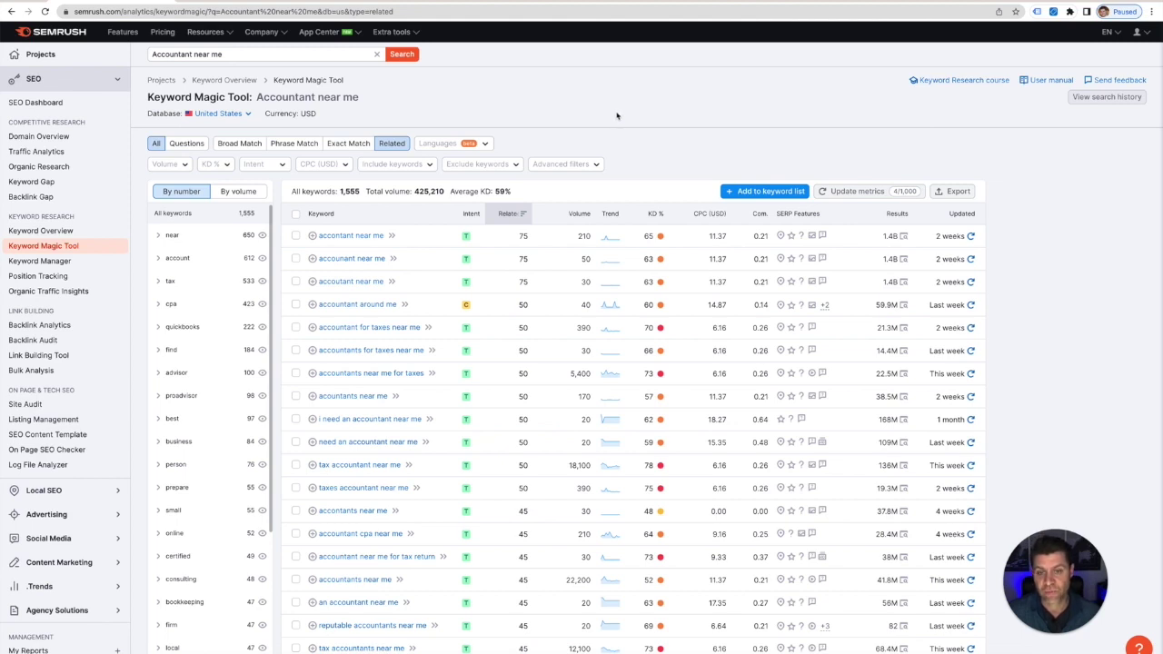
pyautogui.scroll(-2, 616, 115)
pyautogui.scroll(2, 581, 90)
pyautogui.click(234, 147)
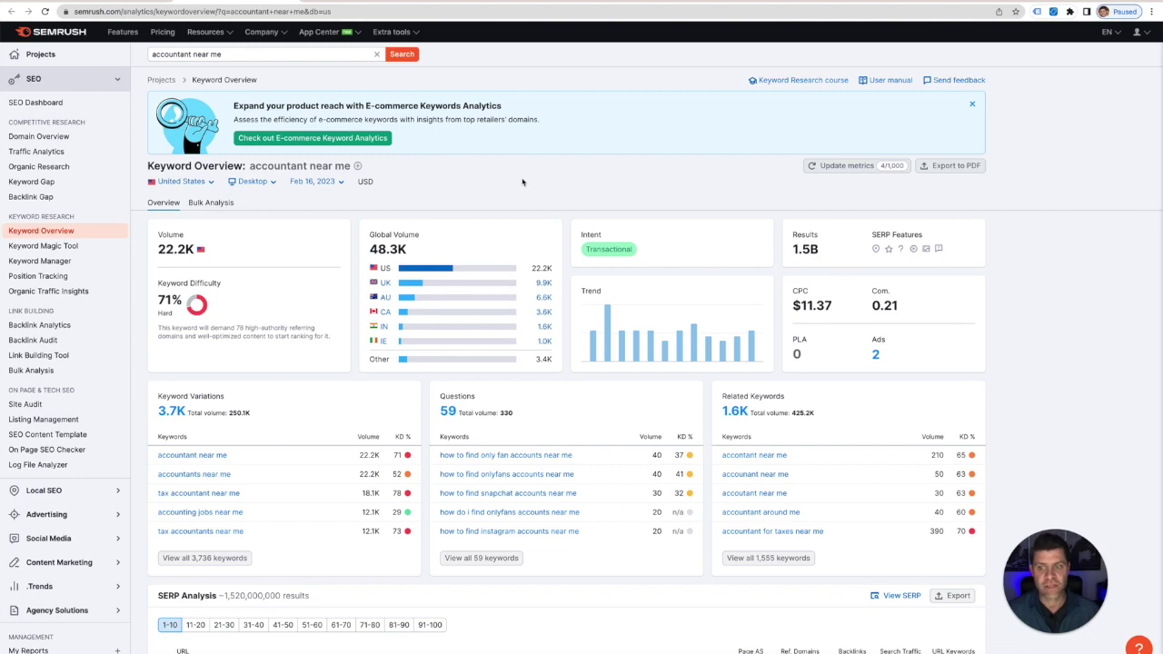
# Review the keyword variations, questions, related keywords and SERP analysis in the keyword overview of "accountant near me"
pyautogui.scroll(-3, 517, 183)
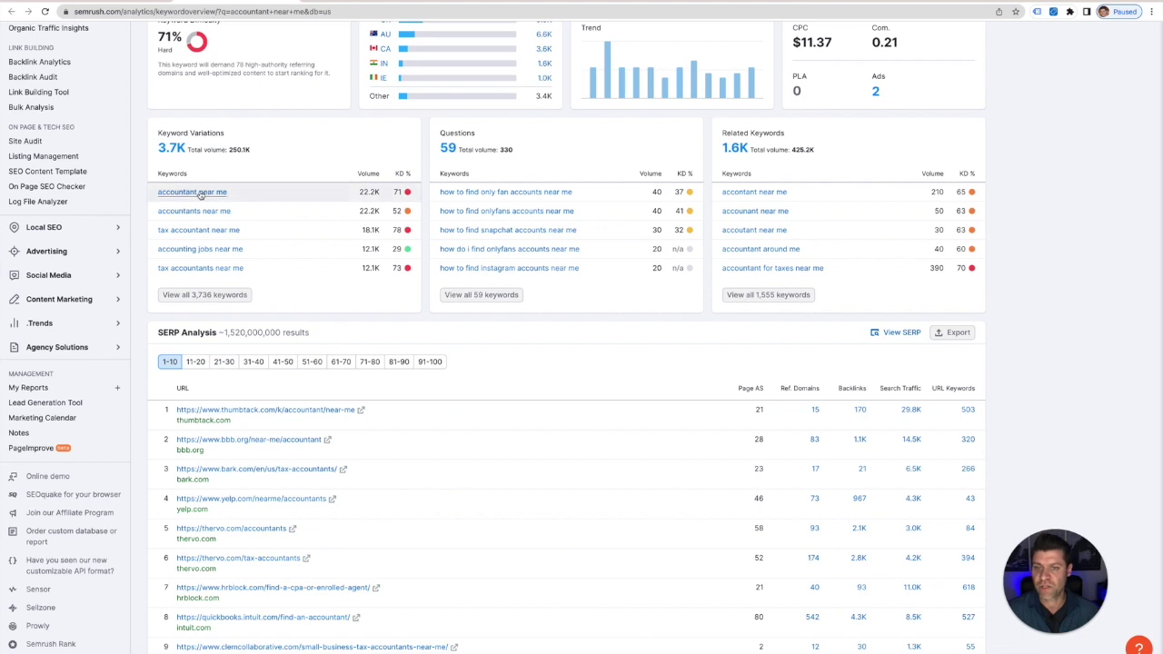
pyautogui.scroll(1, 572, 189)
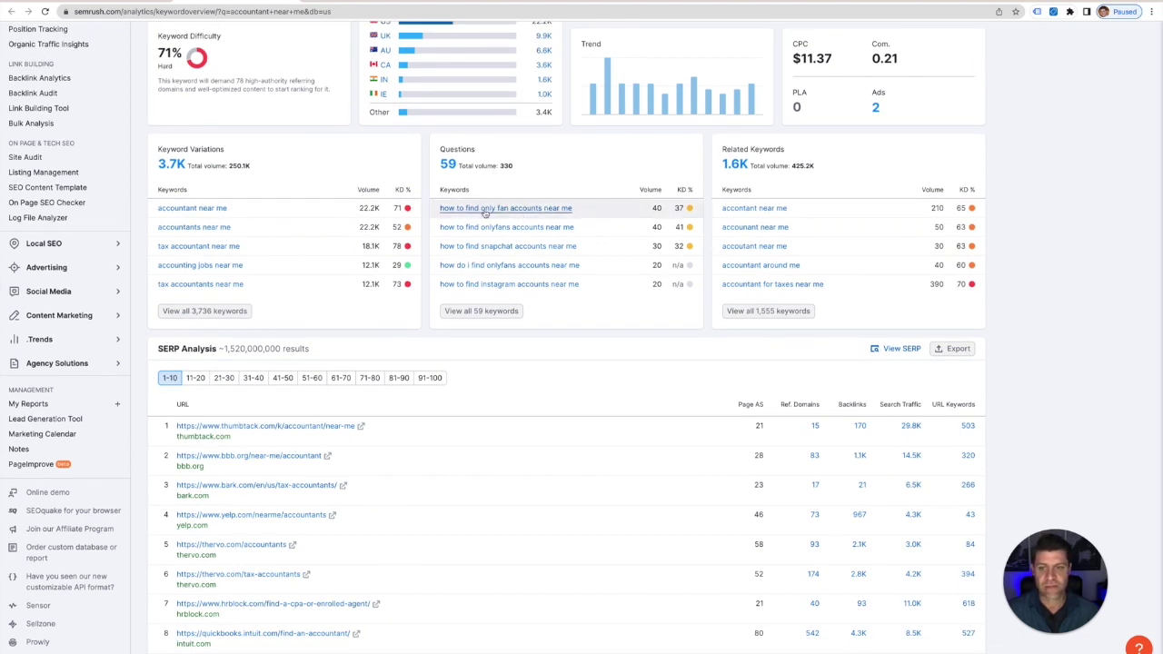
pyautogui.scroll(-1, 500, 210)
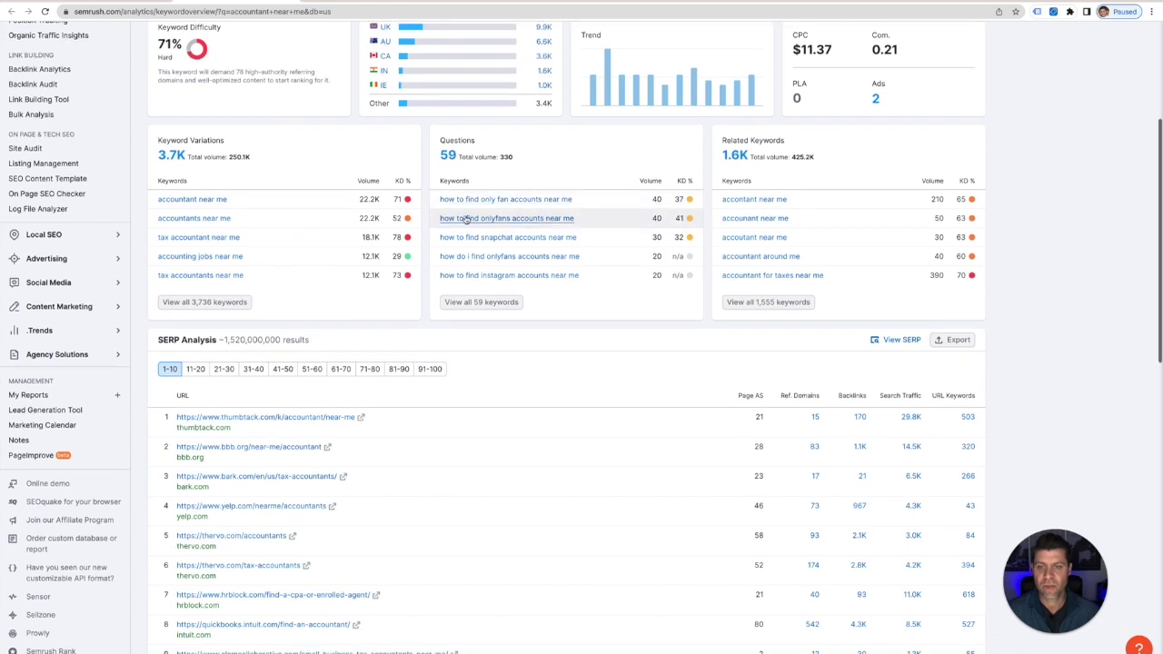
pyautogui.scroll(-1, 456, 219)
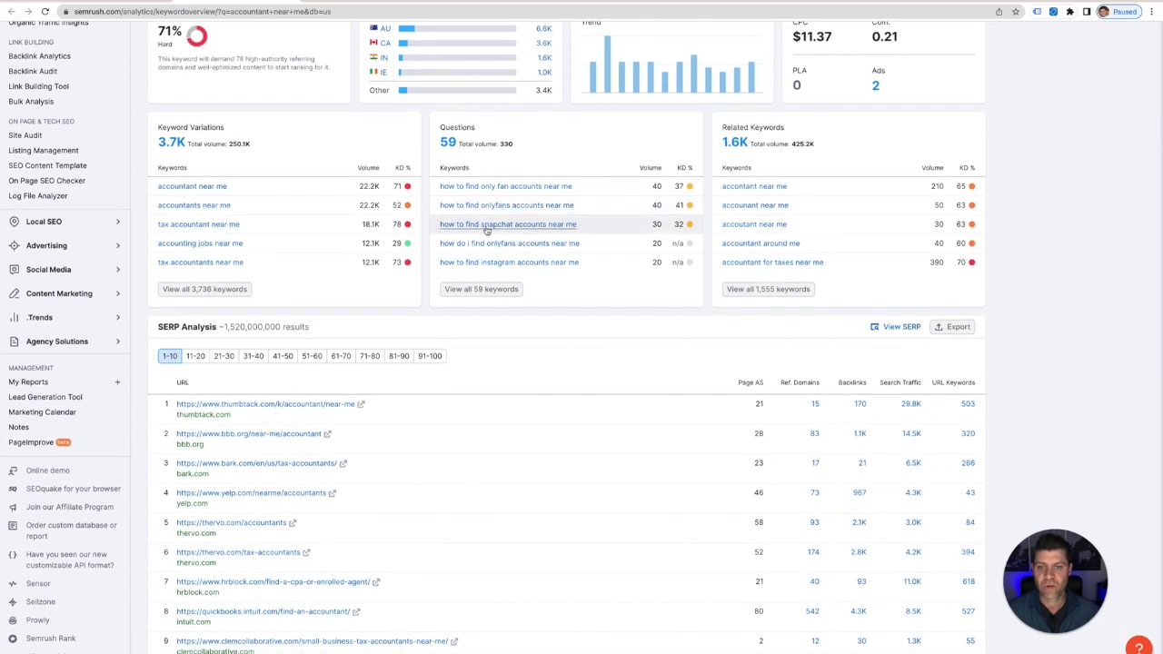
# Open the full list of question keywords for "accountant near me" and look through it
pyautogui.click(484, 291)
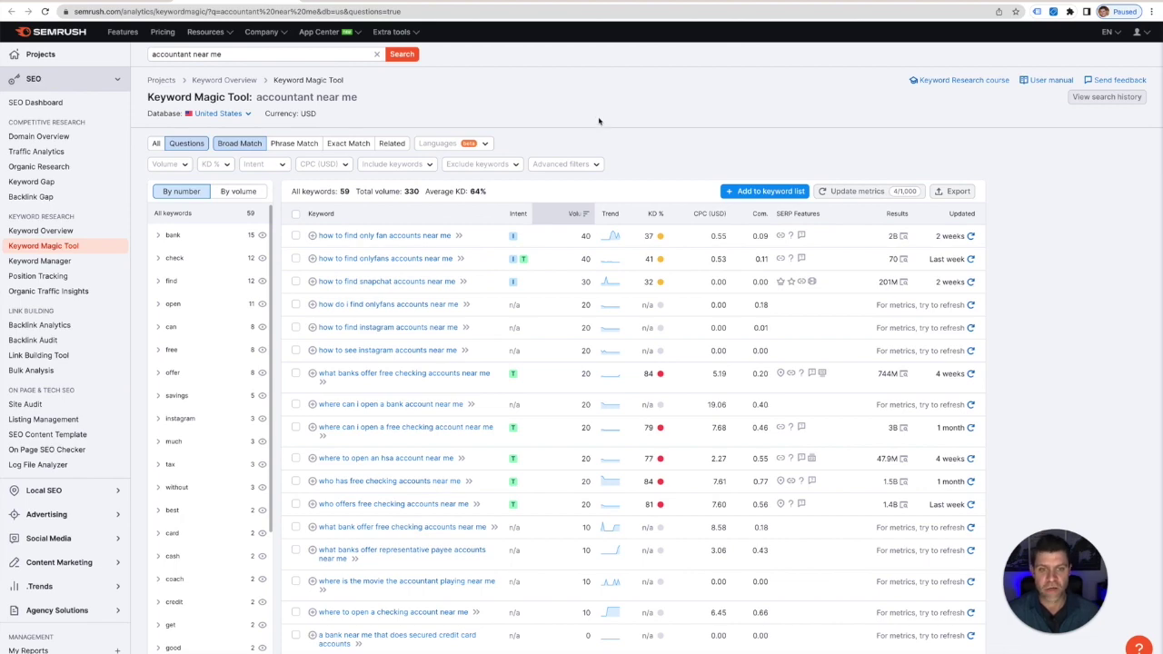
pyautogui.scroll(-1, 616, 168)
pyautogui.scroll(-2, 616, 169)
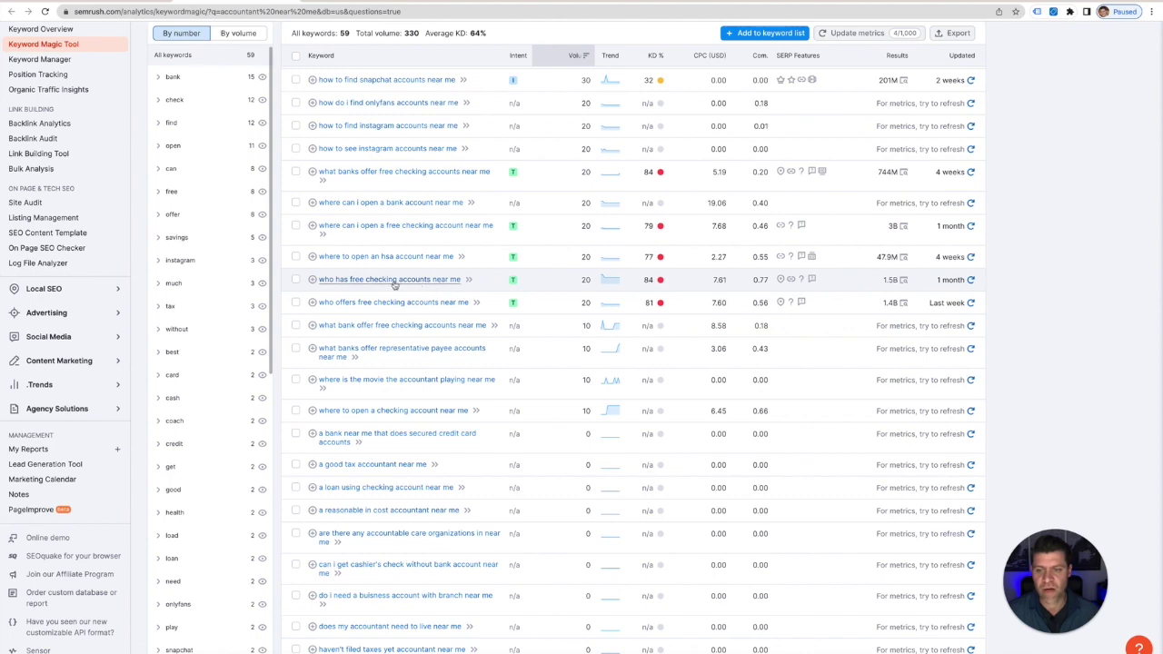
pyautogui.scroll(3, 550, 107)
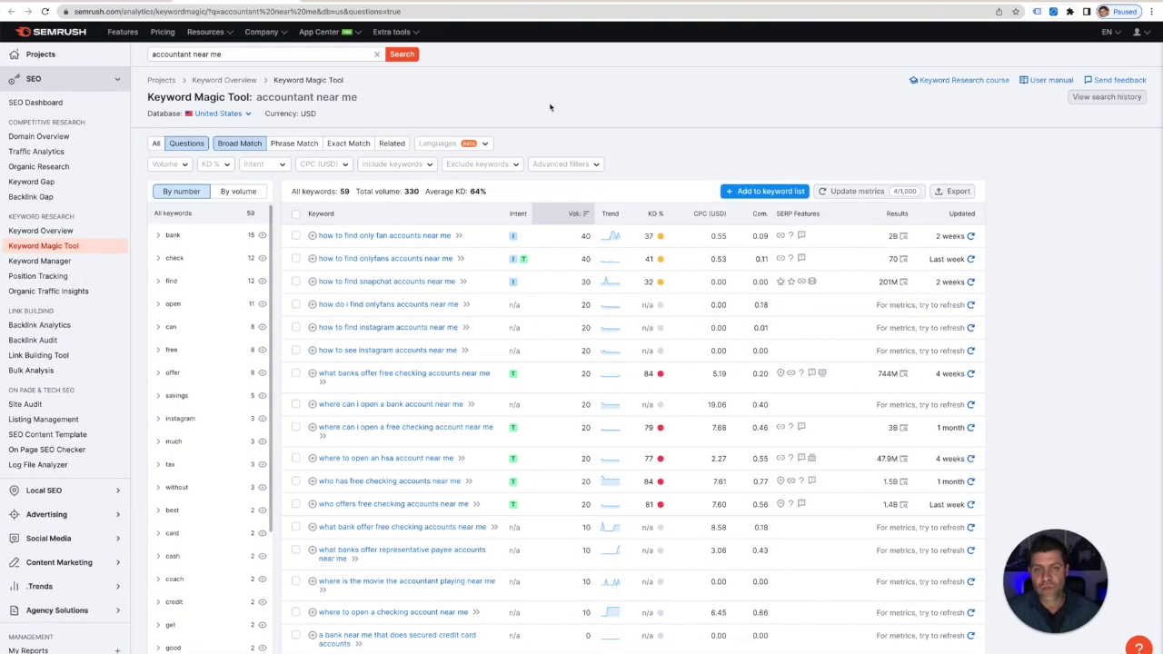